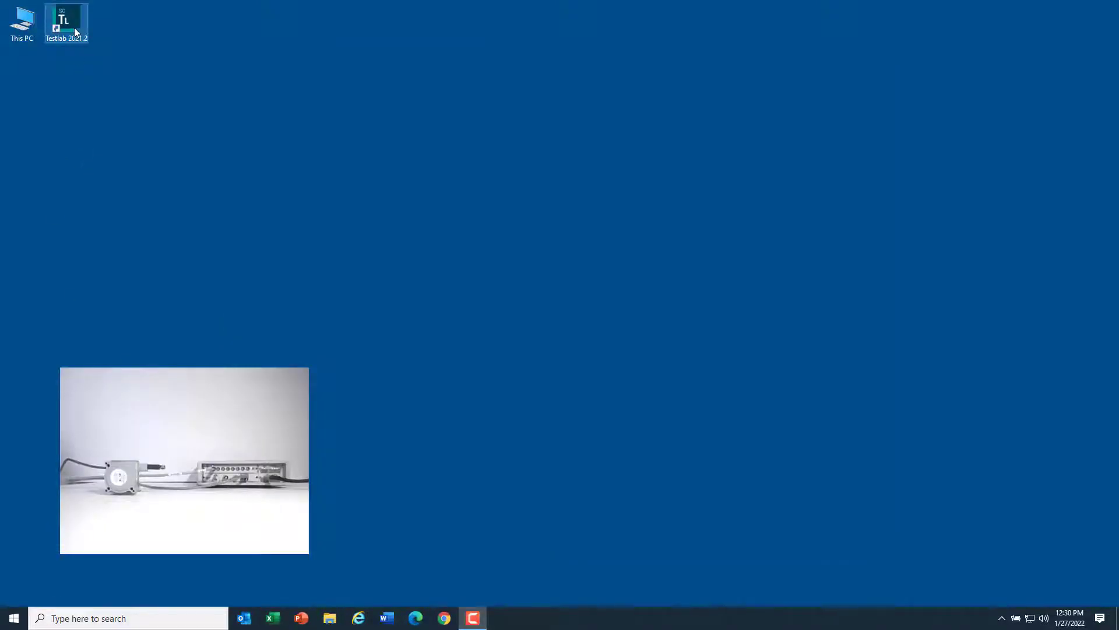
Step: Launch Signature Acquisition from the Testlab 2021.2 shortcut's Testlab Signature folder
double_click(74, 26)
double_click(506, 262)
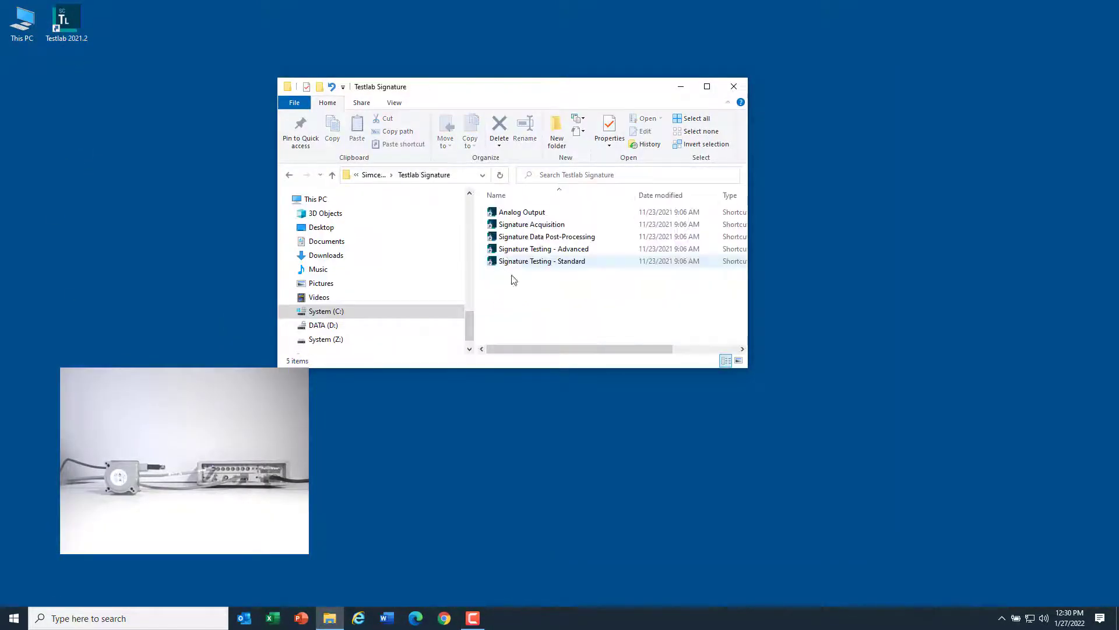
double_click(536, 225)
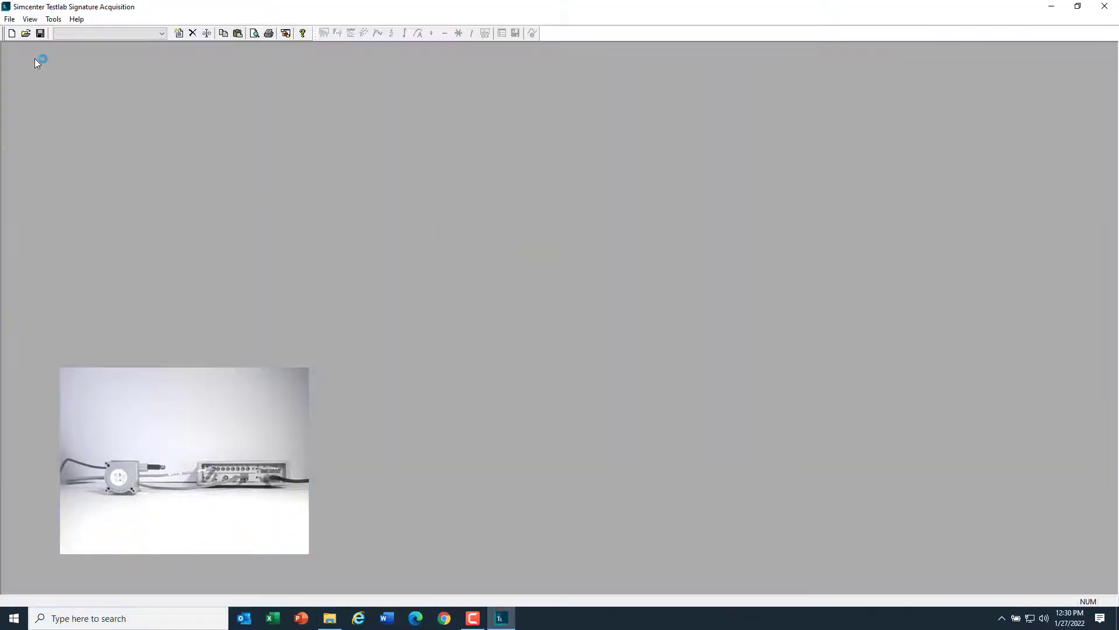
Step: Create a new project and name Input1's point Stringpot in Channel Setup
click(11, 33)
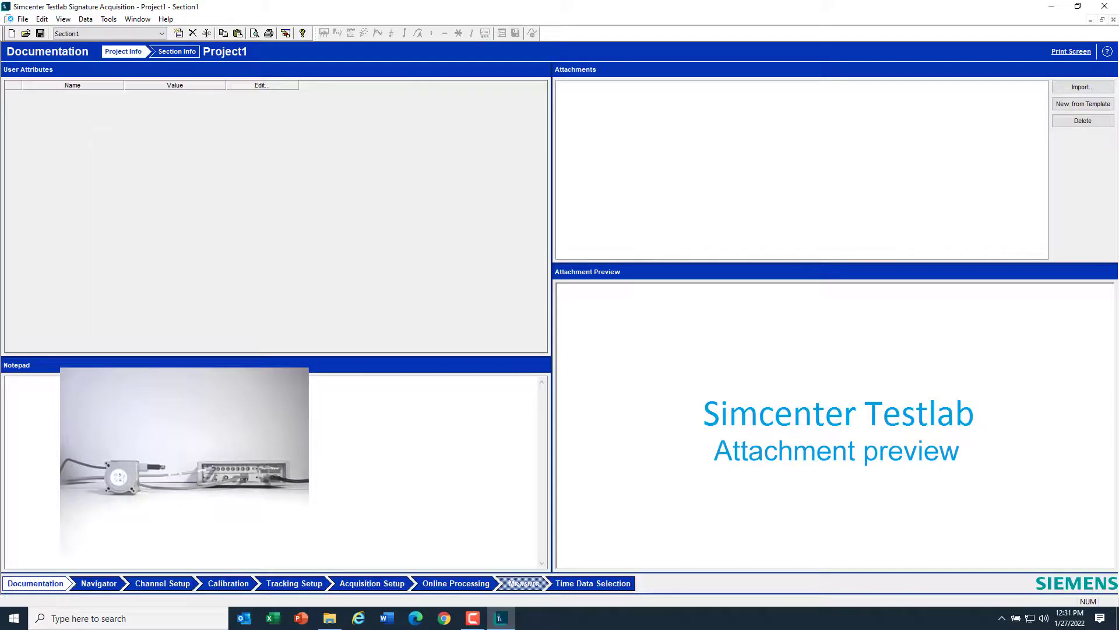
click(165, 584)
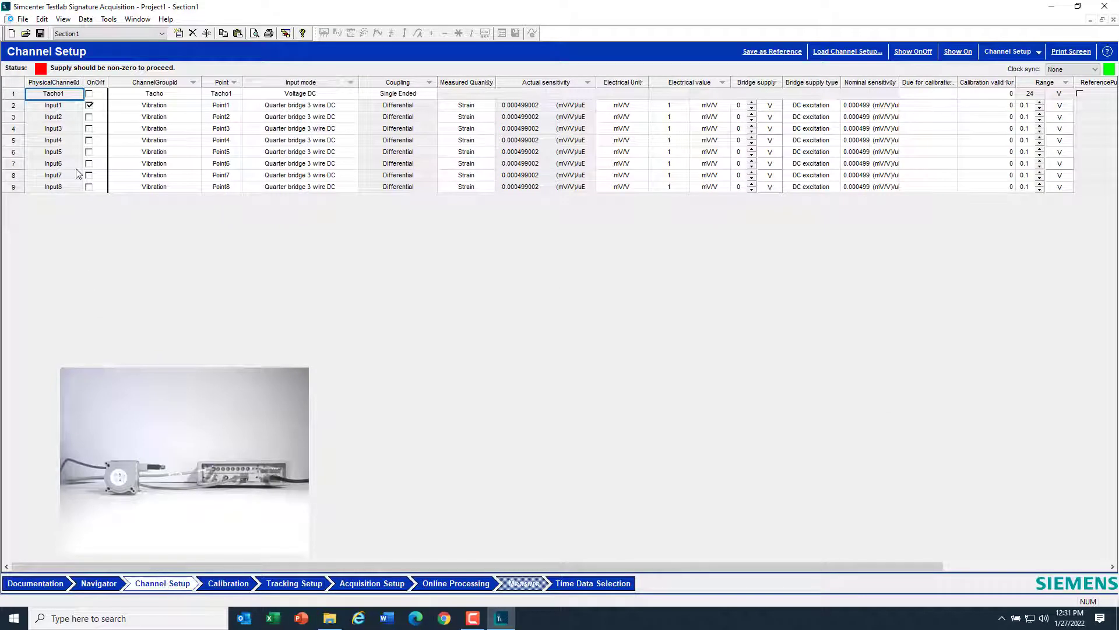
click(15, 107)
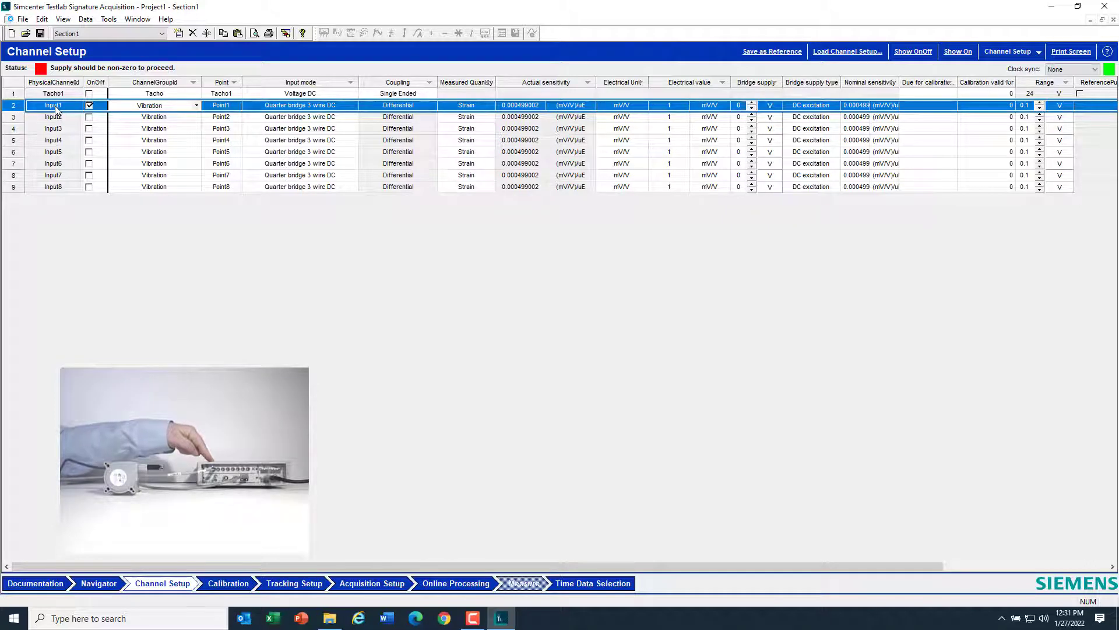
click(227, 107)
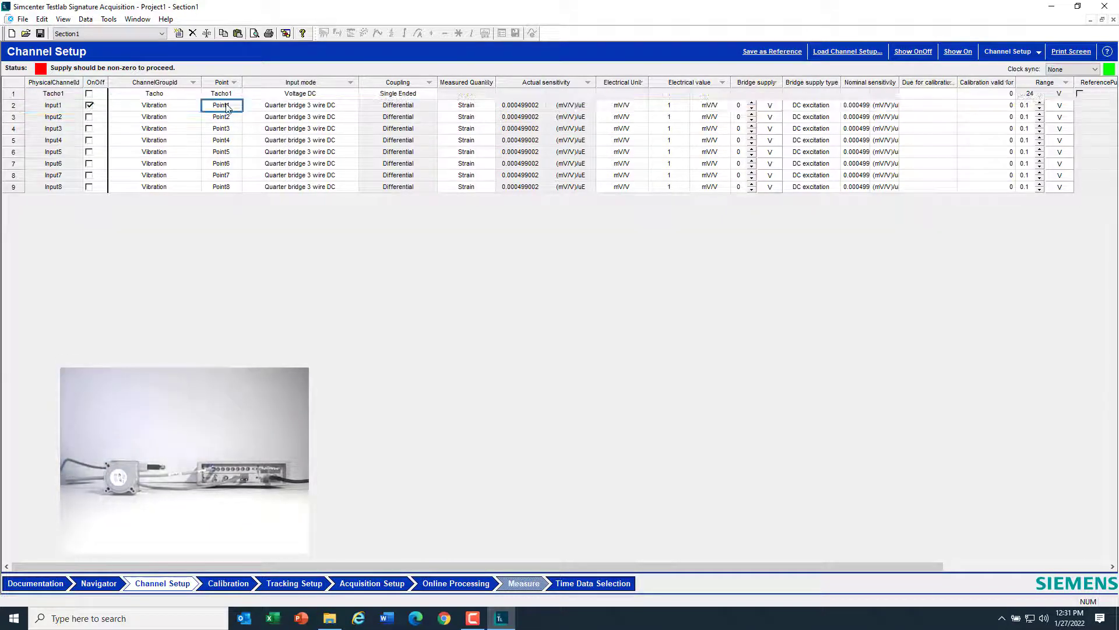
text(Stringpo)
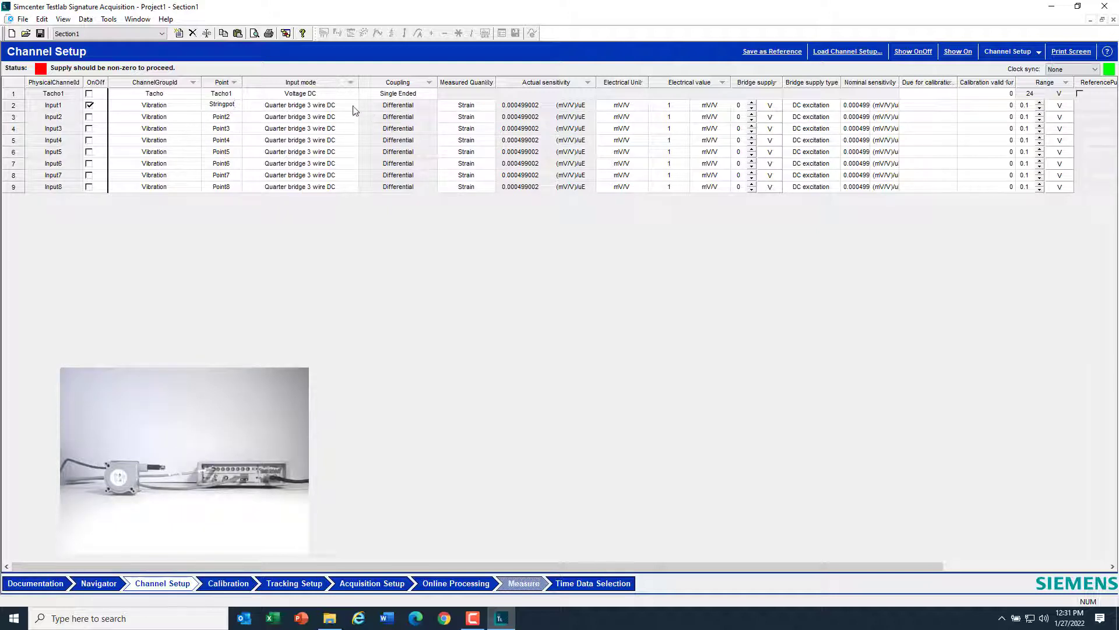
Step: Set Input1 to Potentiometer mode for Displacement, with mV/V units and 1.25 V bridge supply
click(354, 109)
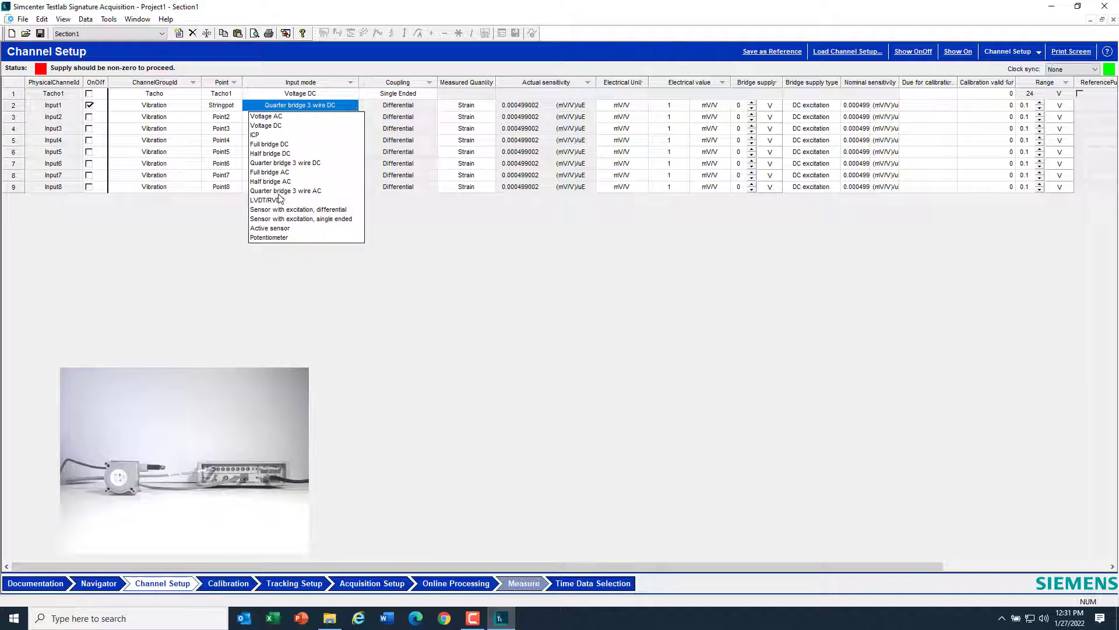
click(278, 239)
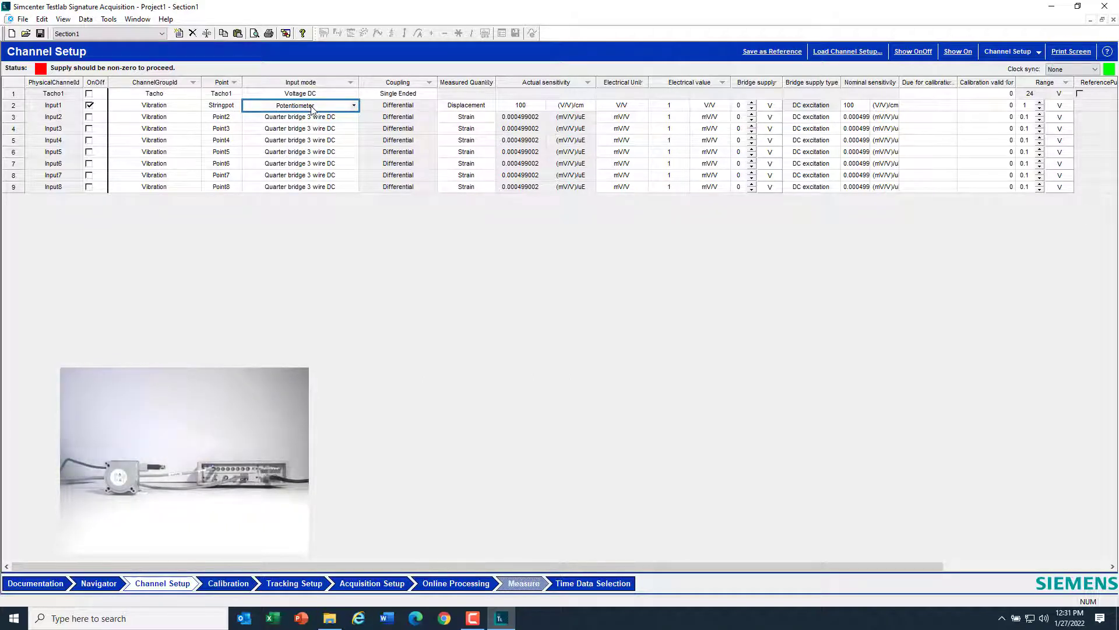
click(476, 108)
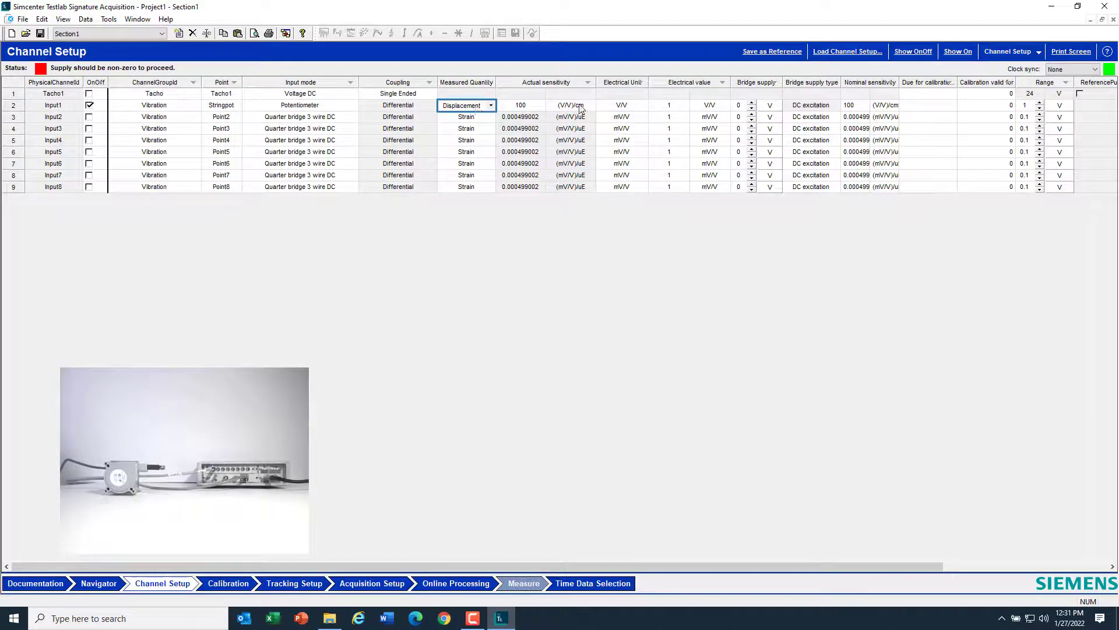
click(635, 107)
click(645, 105)
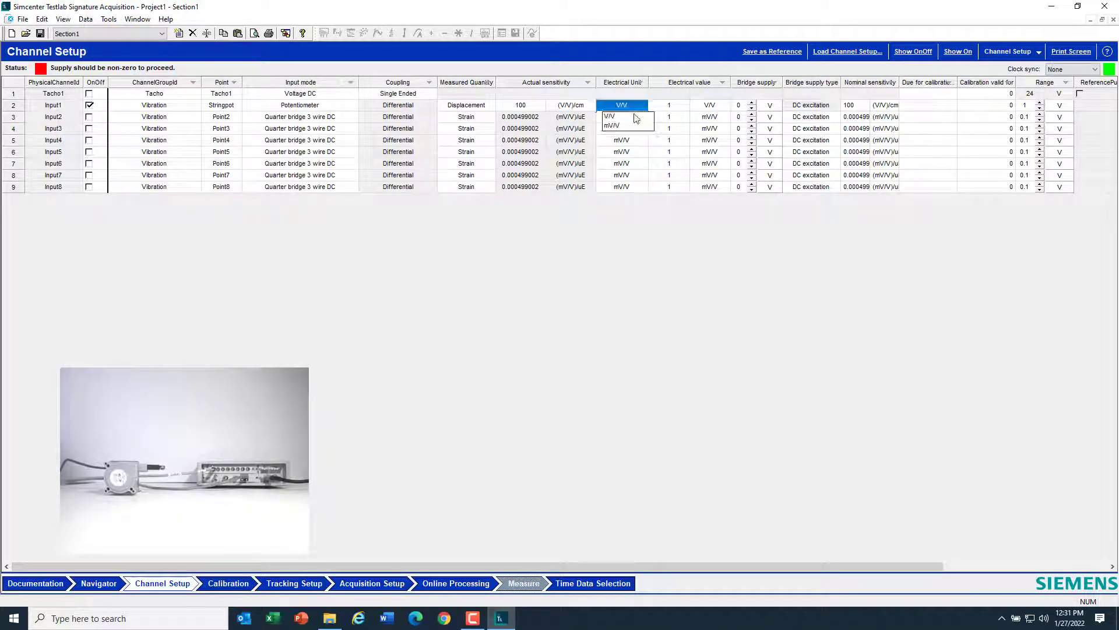
click(627, 127)
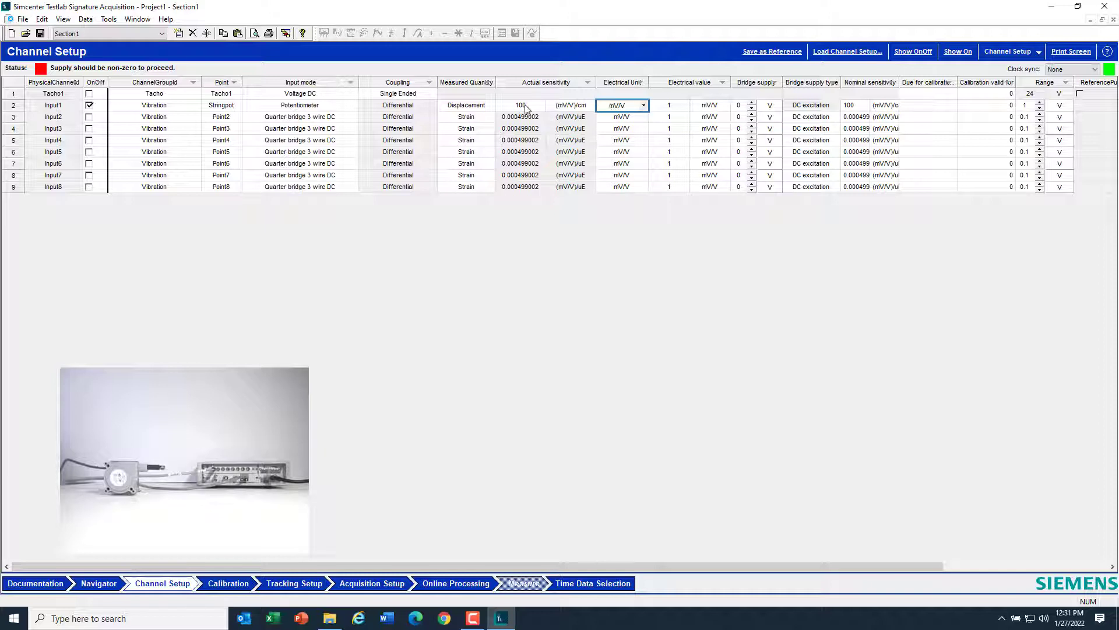
click(752, 108)
click(752, 104)
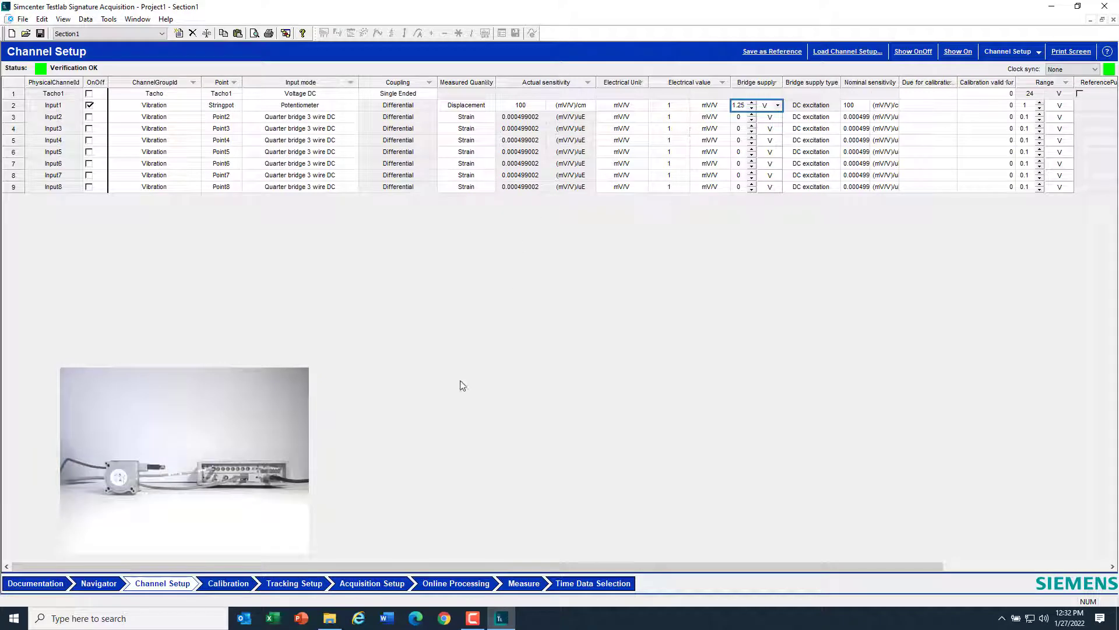
Step: Go to the Calibration step and select DC Calibration mode
click(228, 583)
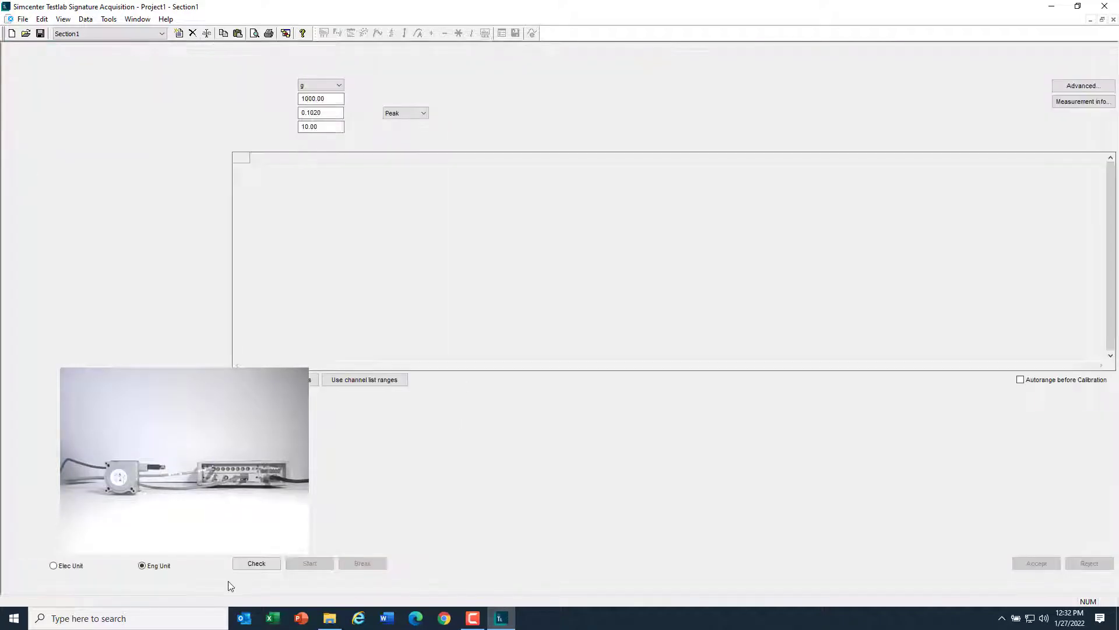
click(1030, 51)
click(1010, 77)
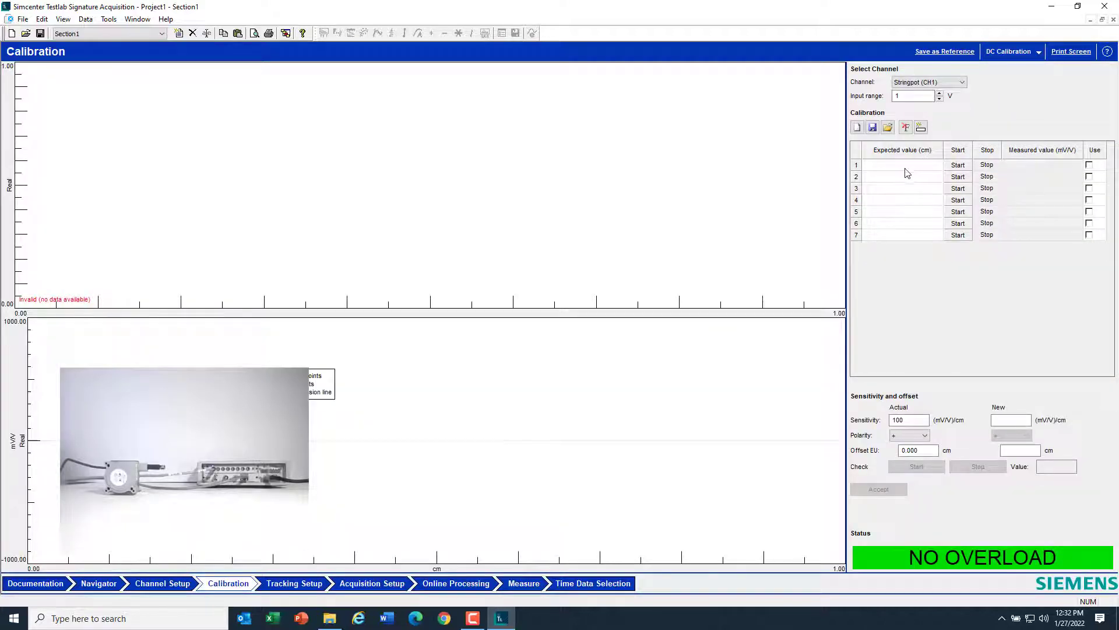
Step: Enter expected calibration values of 0, 5 and 10 cm
click(905, 168)
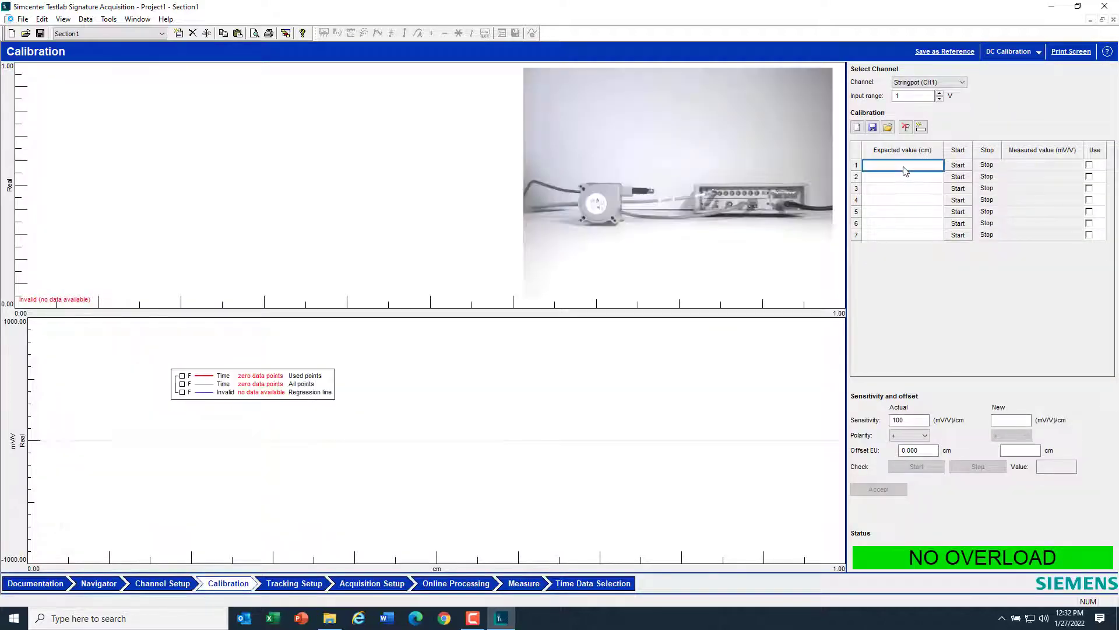
text(0)
click(901, 176)
text(5)
click(906, 189)
text(10)
click(907, 200)
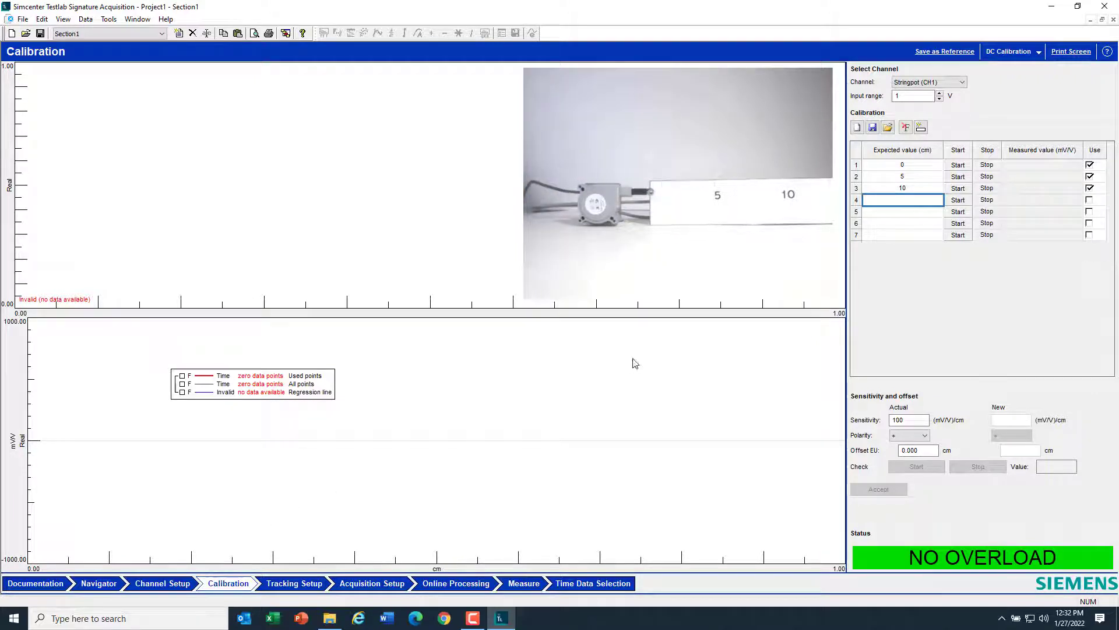
Step: Measure the 0 cm, 5 cm and 10 cm calibration points in turn
click(956, 166)
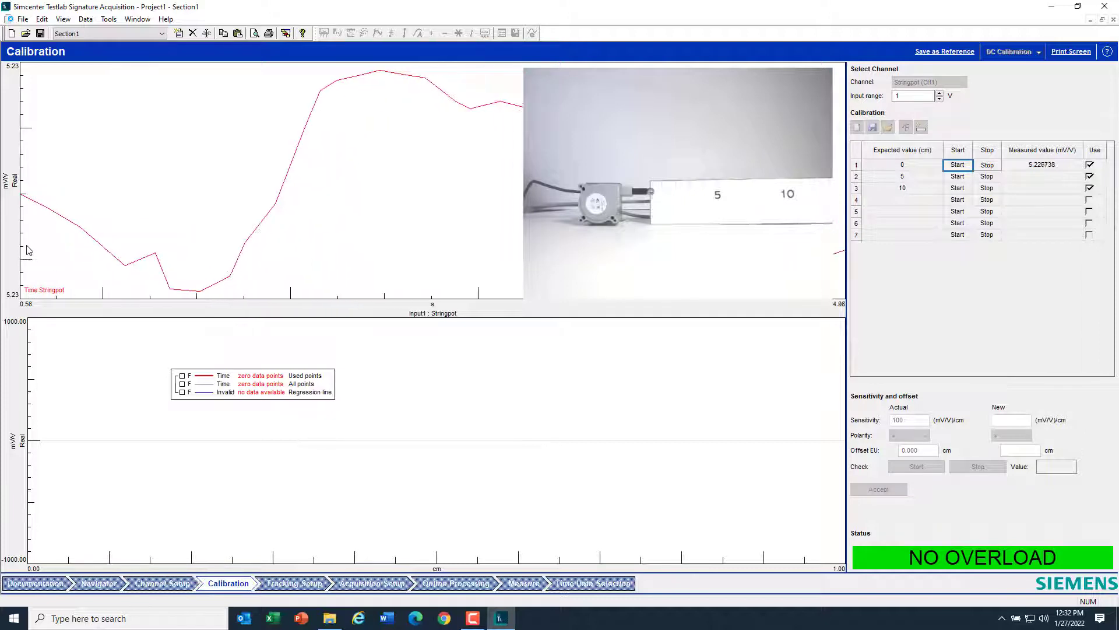
click(987, 164)
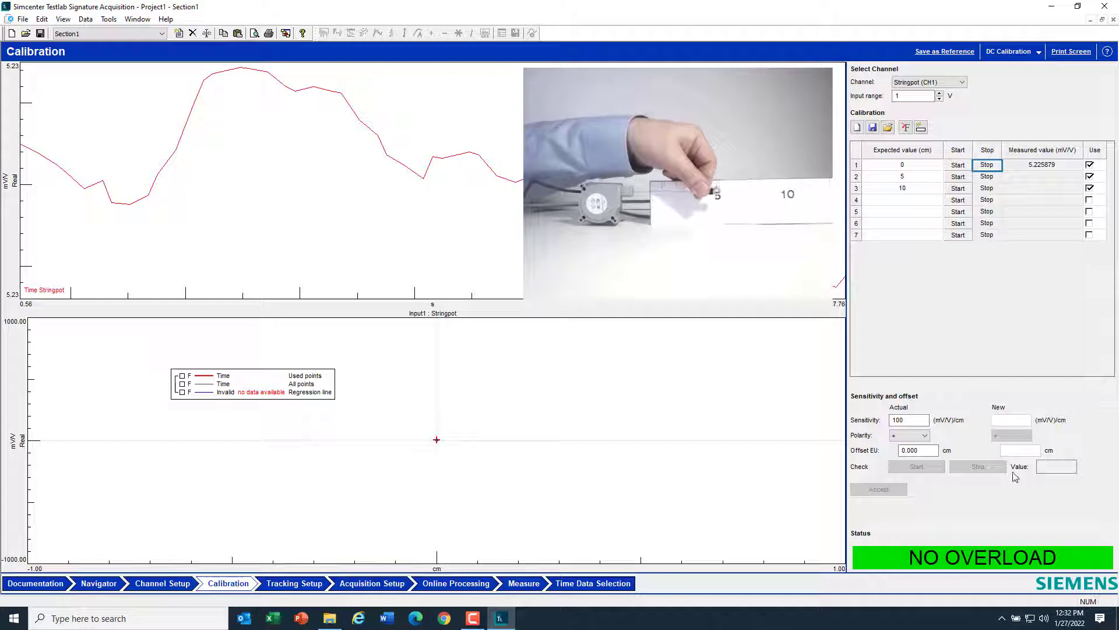
click(958, 176)
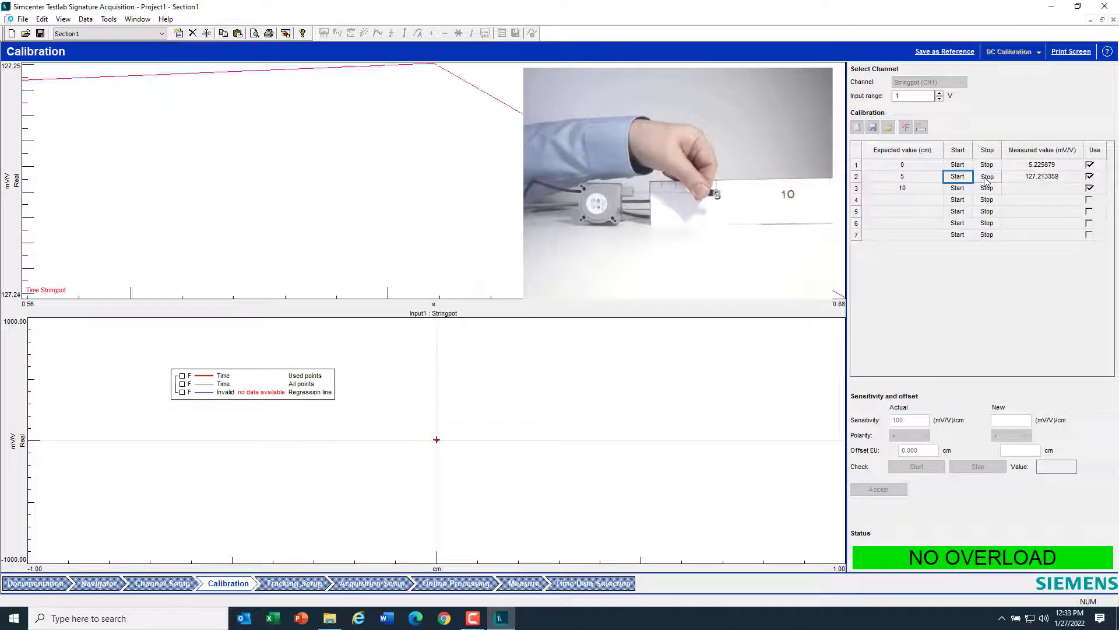
click(986, 177)
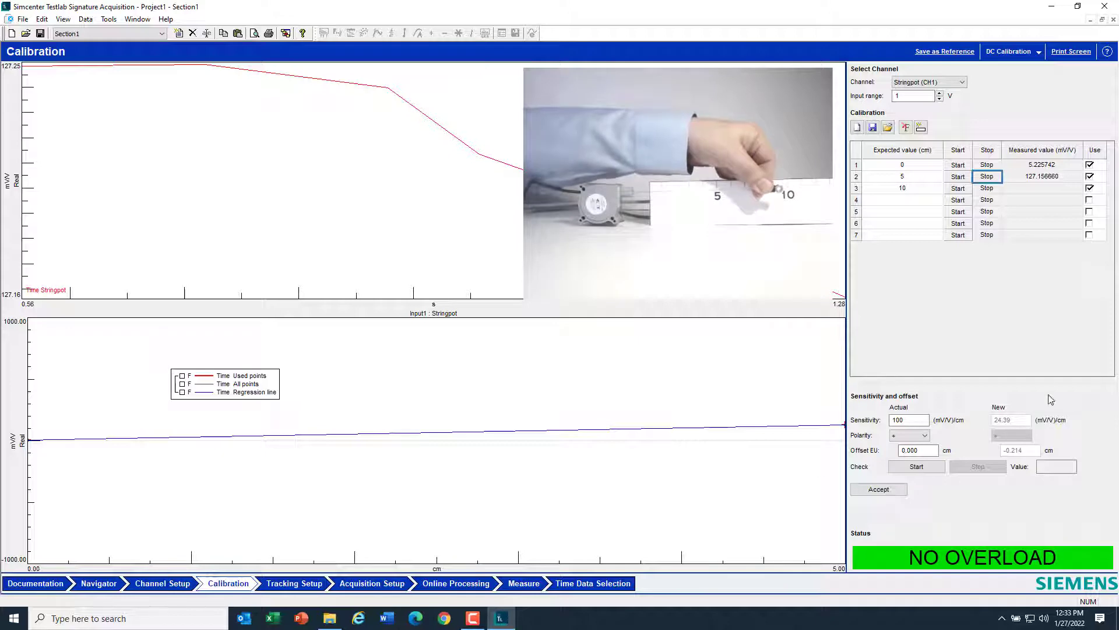
click(958, 188)
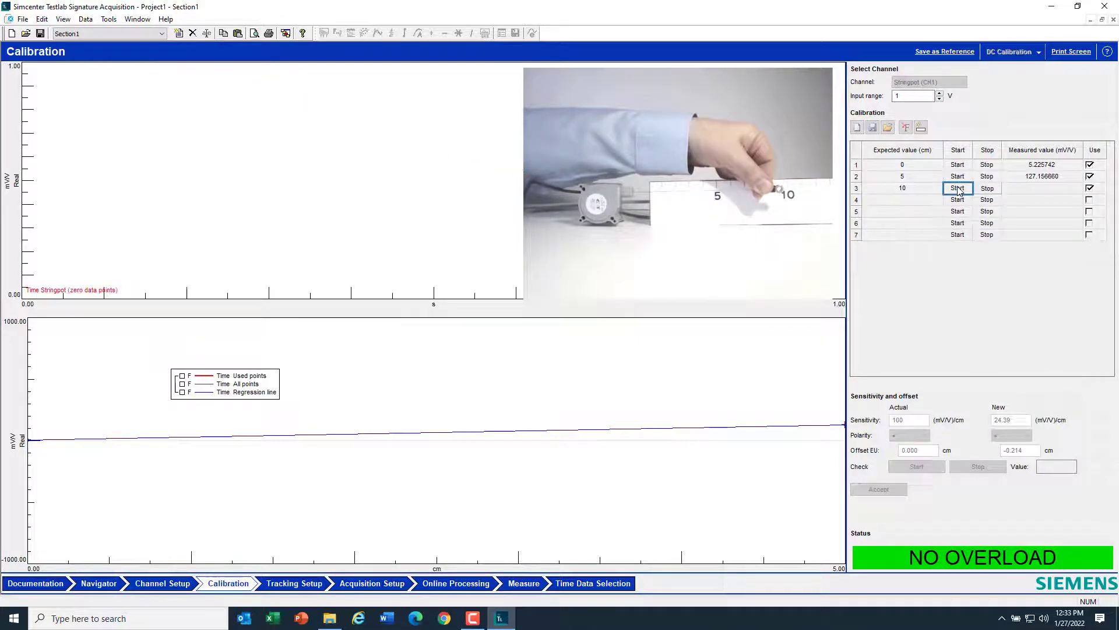
click(988, 189)
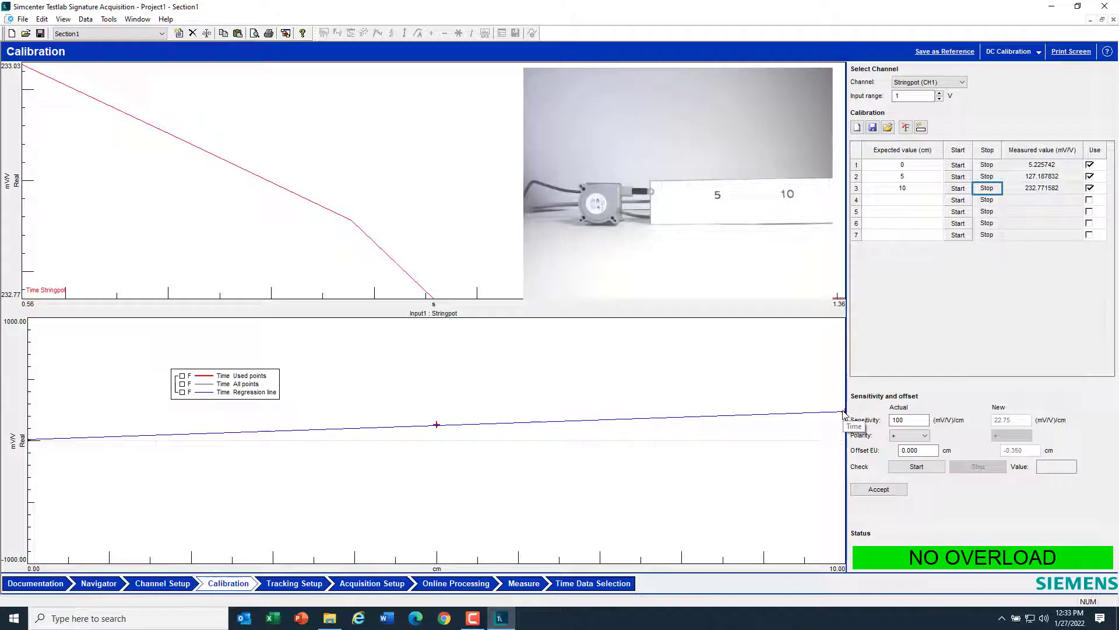
Step: Accept the new sensitivity and offset, then re-measure the 5 cm point at 125.250195 mV/V
click(879, 489)
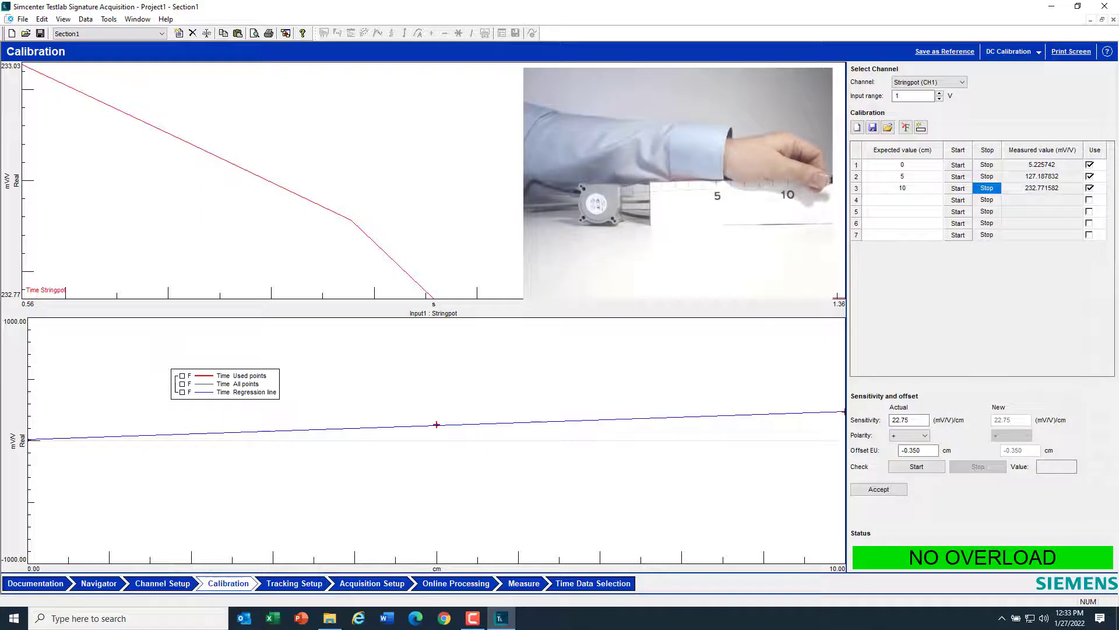
click(960, 177)
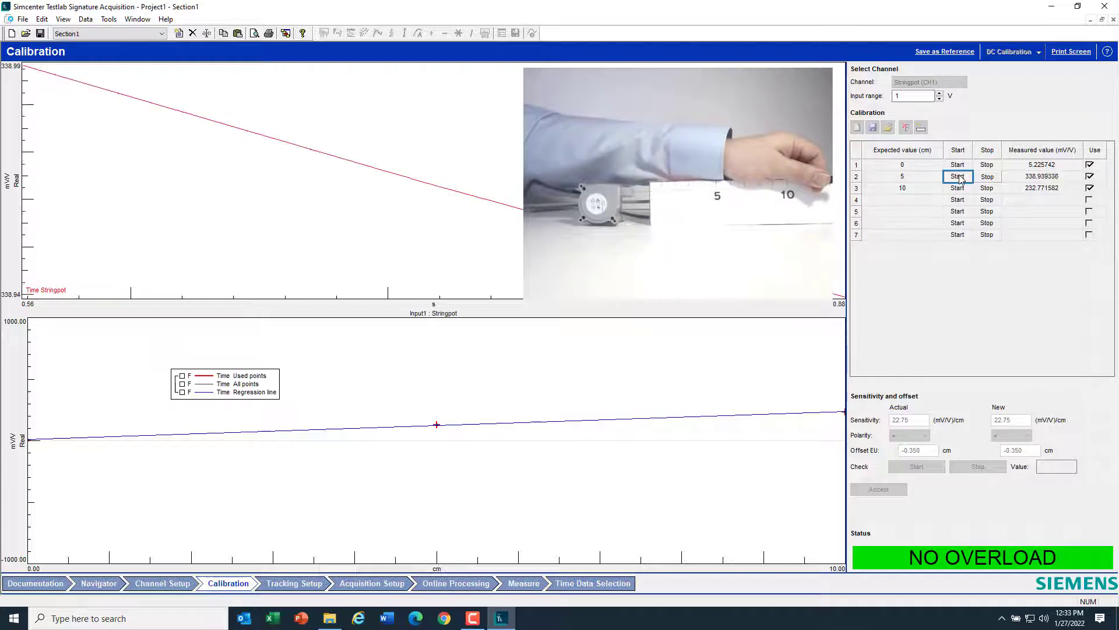
click(986, 177)
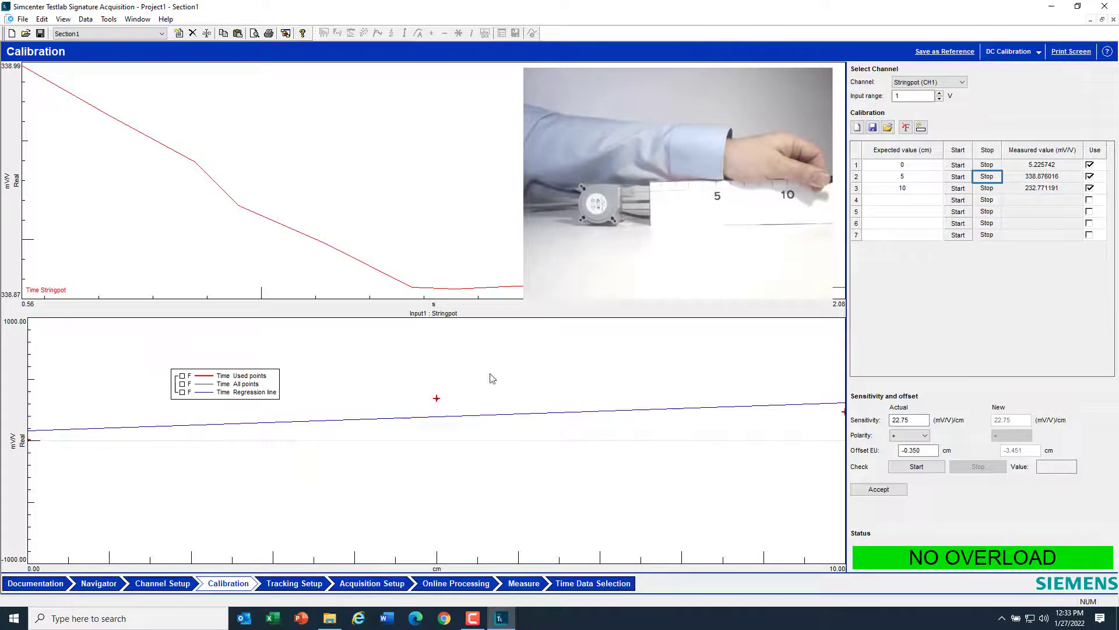
drag(491, 378, 499, 454)
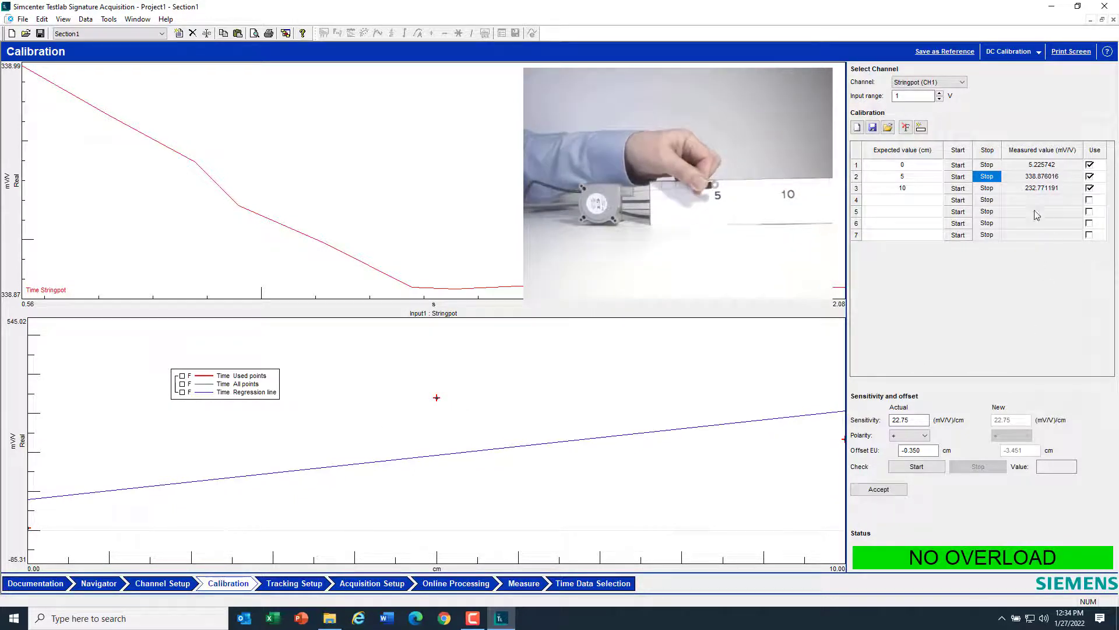
click(987, 177)
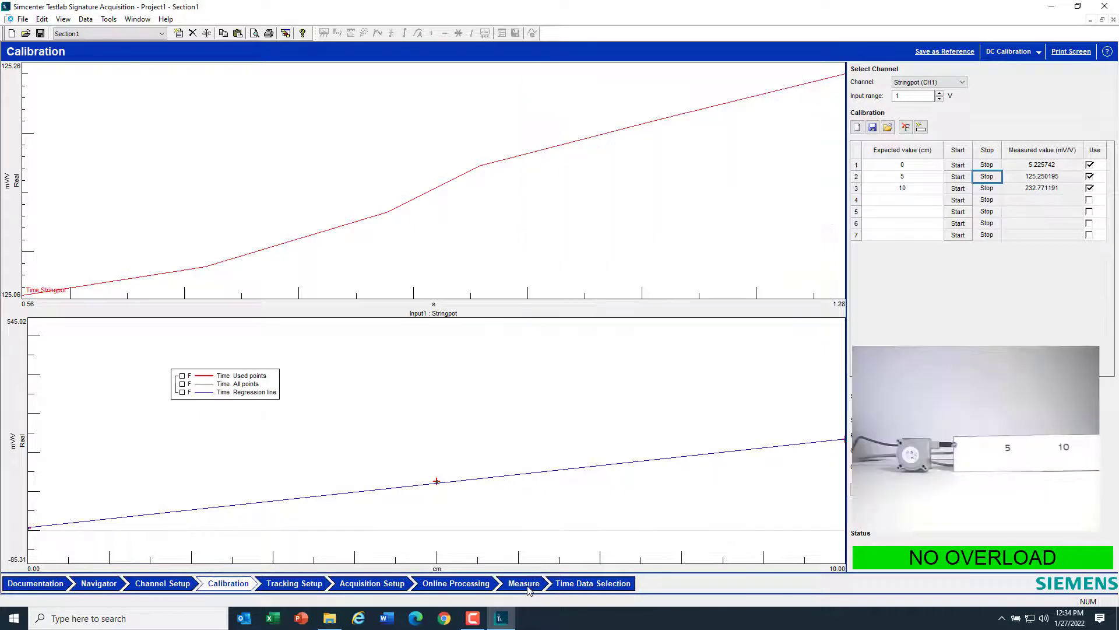
Step: On the Measure worksheet, format the plot's vertical axis as Real
click(524, 584)
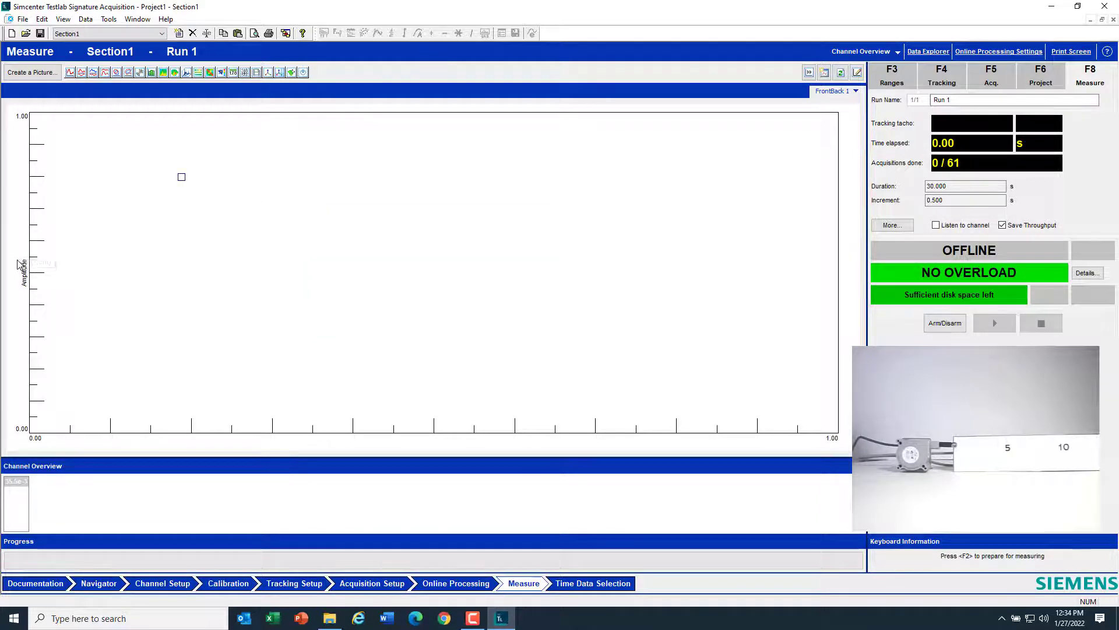
click(18, 264)
mouse_move(41, 294)
click(102, 295)
click(892, 226)
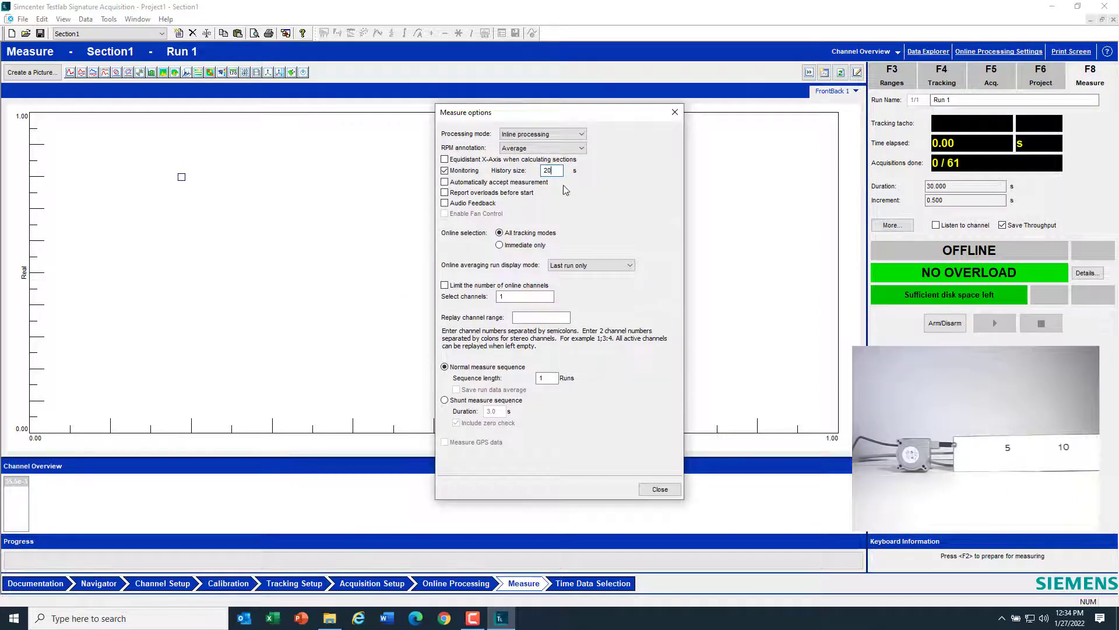
click(661, 492)
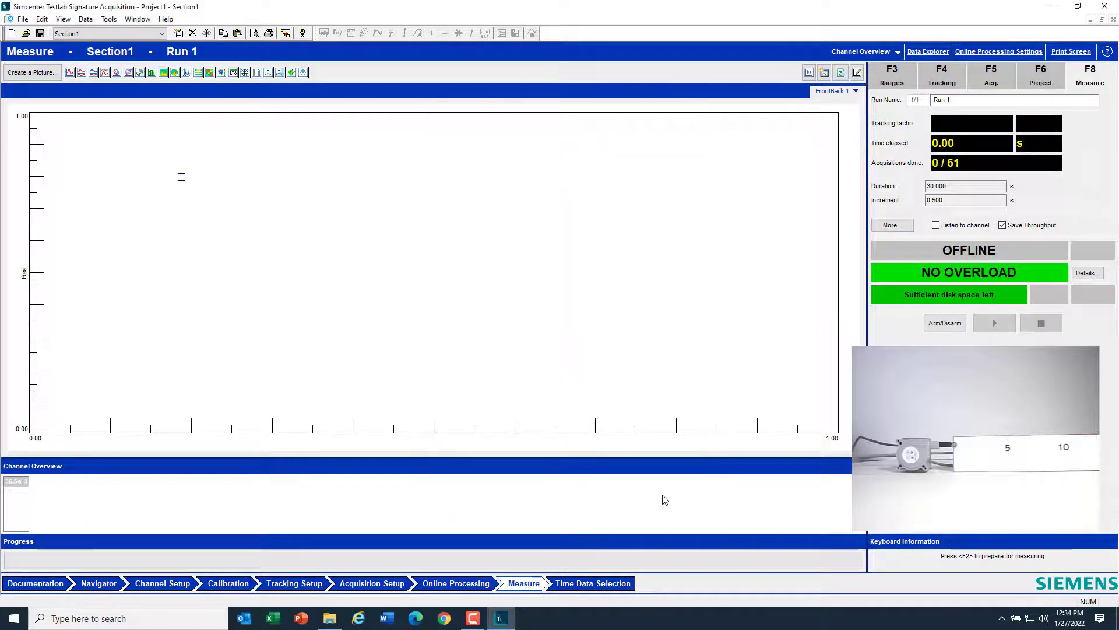
Step: Add the Online Data monitor Time Stringpot history to the plot from Data Explorer
click(929, 52)
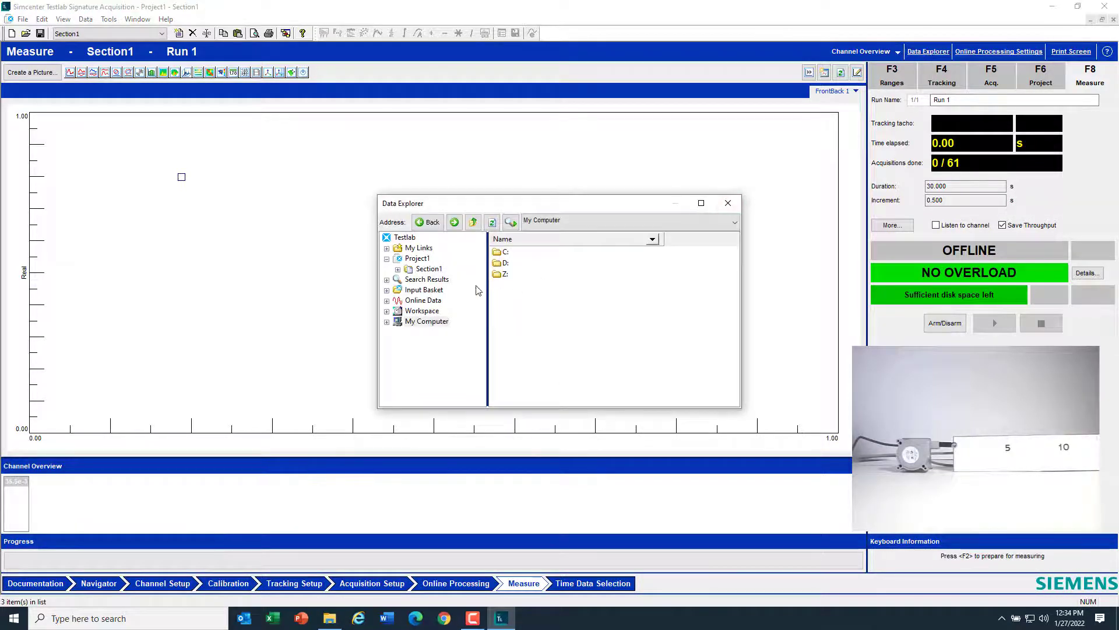
click(386, 301)
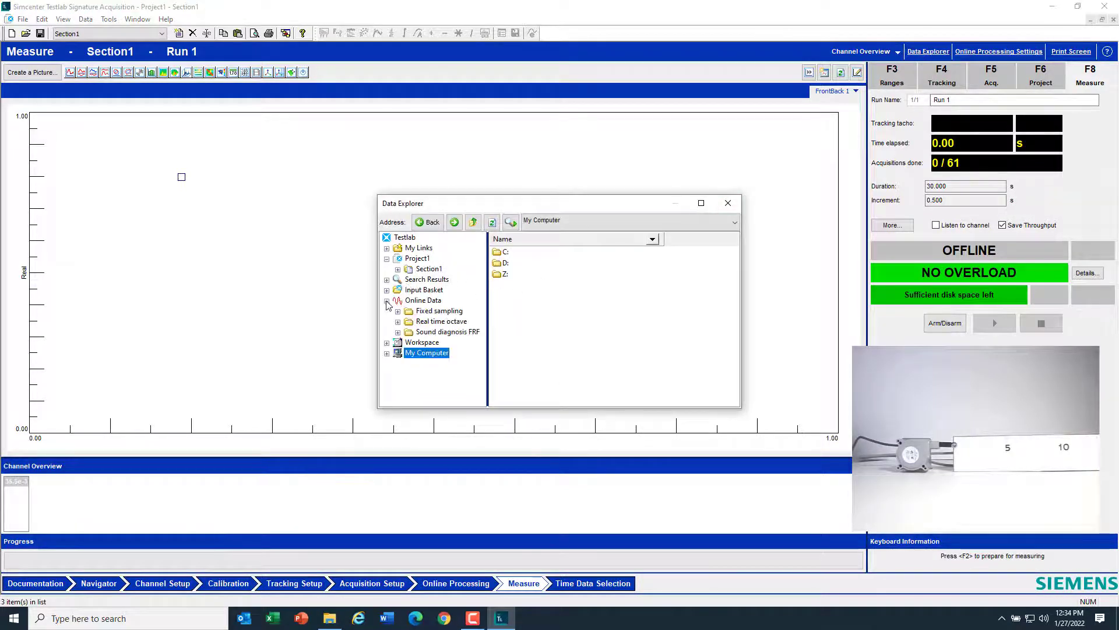
click(397, 312)
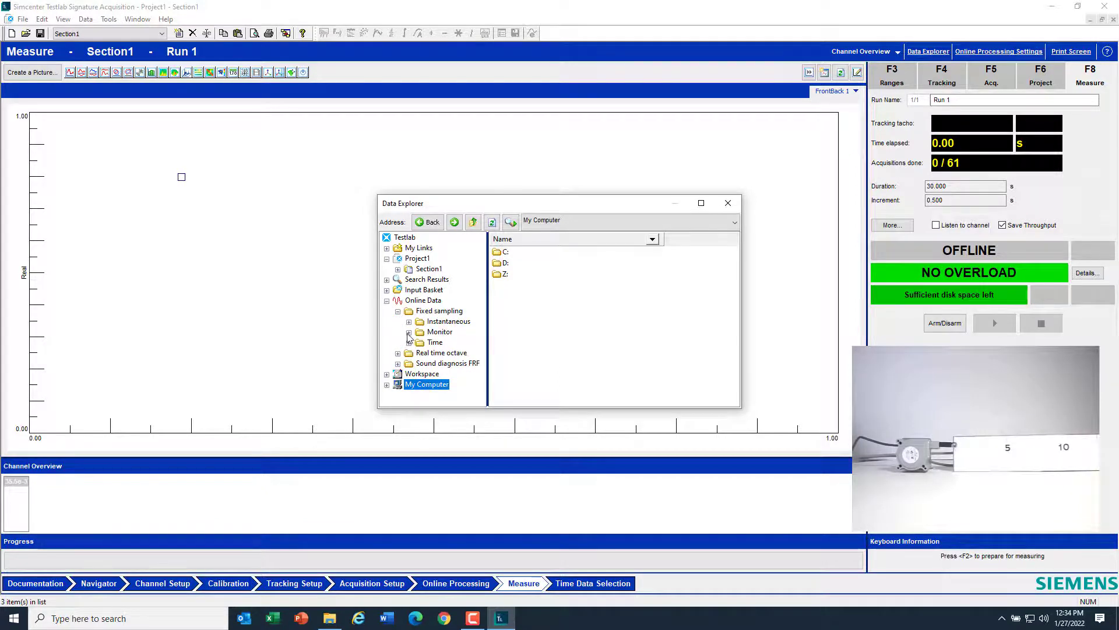
click(409, 333)
click(449, 365)
drag(524, 251, 239, 248)
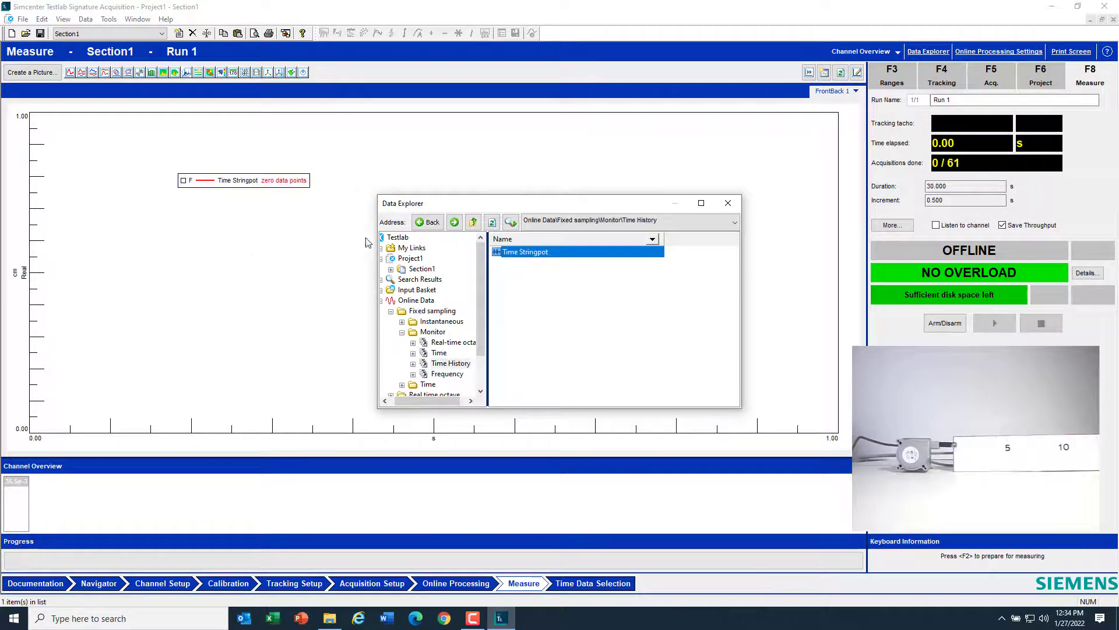
click(729, 206)
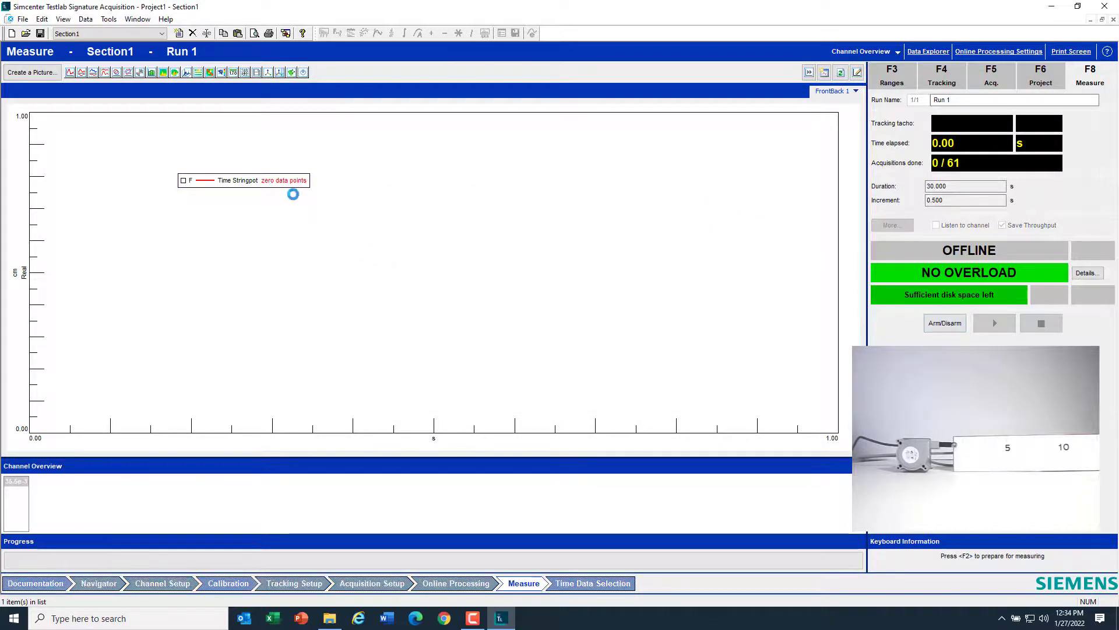
Step: Arm the system with F2 and start the live Stringpot displacement measurement
key(F2)
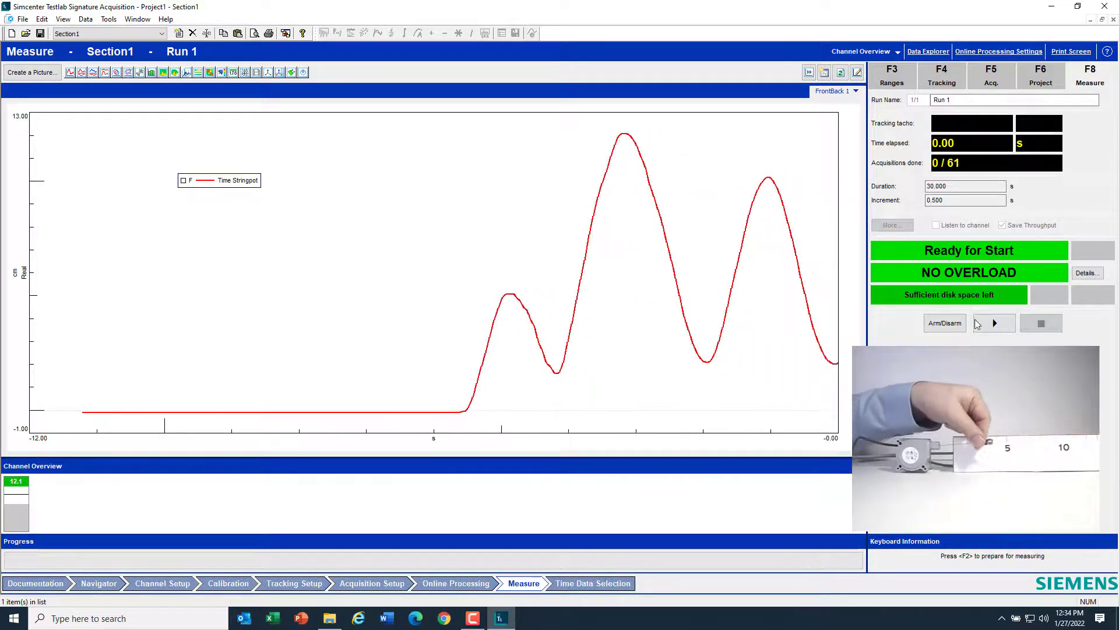
click(1000, 323)
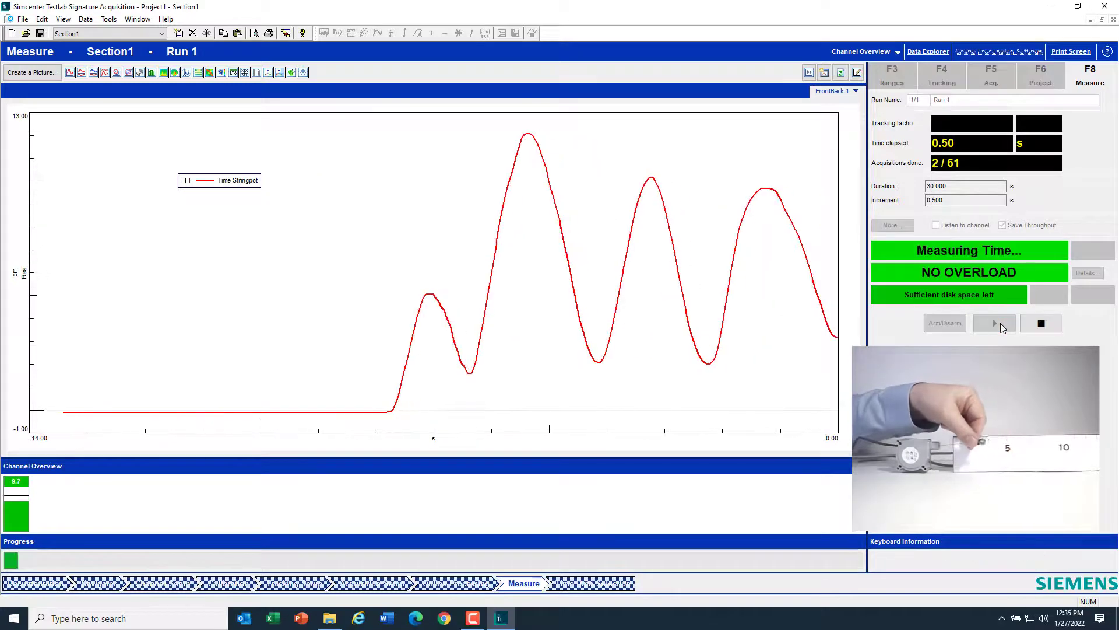